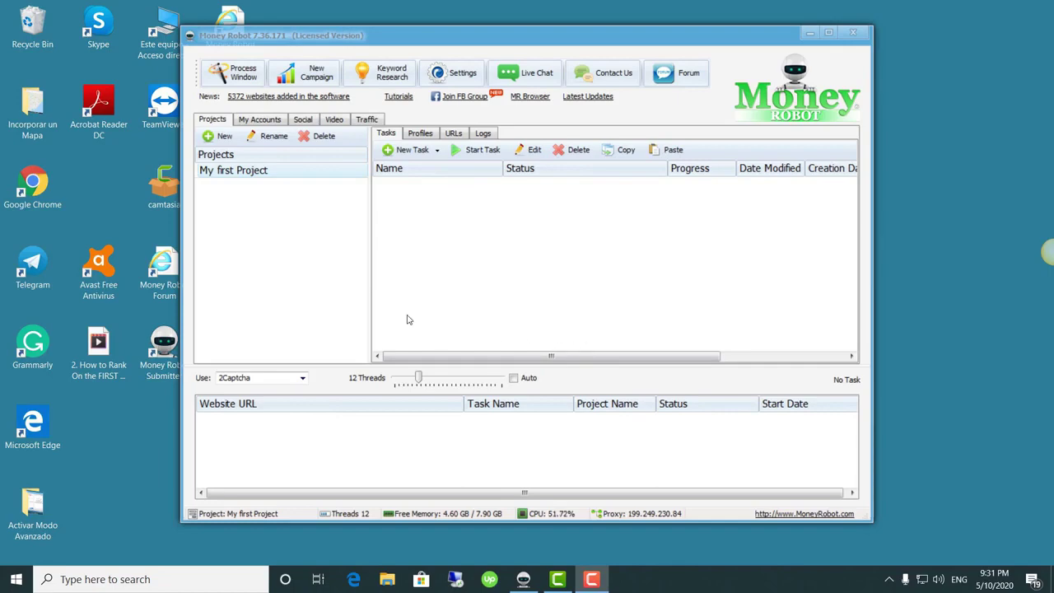
# Step: Create a new SEO campaign and show its advanced options
pyautogui.click(313, 74)
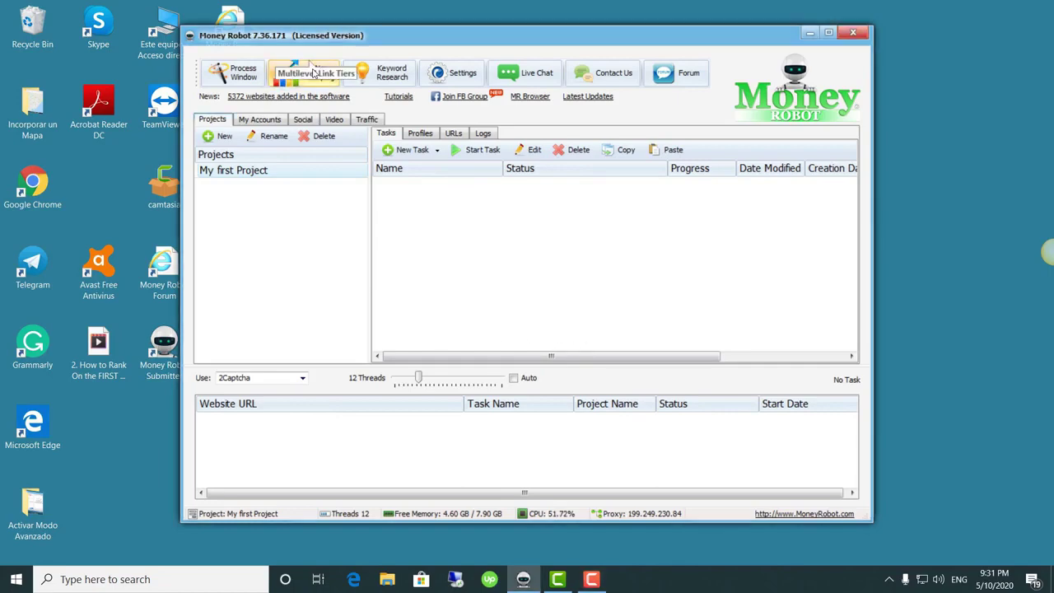
pyautogui.click(314, 74)
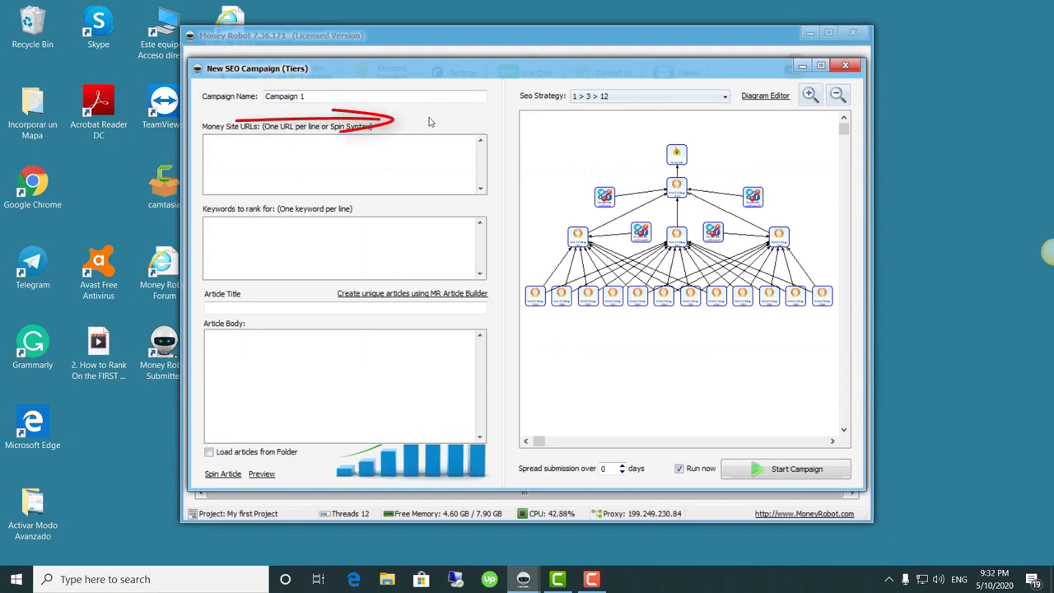
pyautogui.rightClick(429, 117)
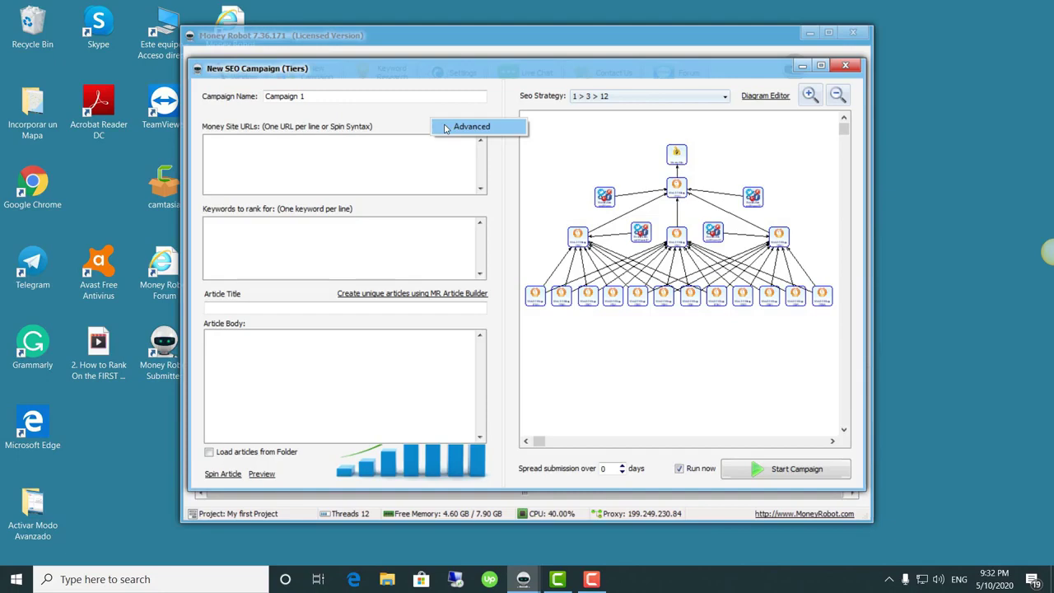
pyautogui.click(445, 127)
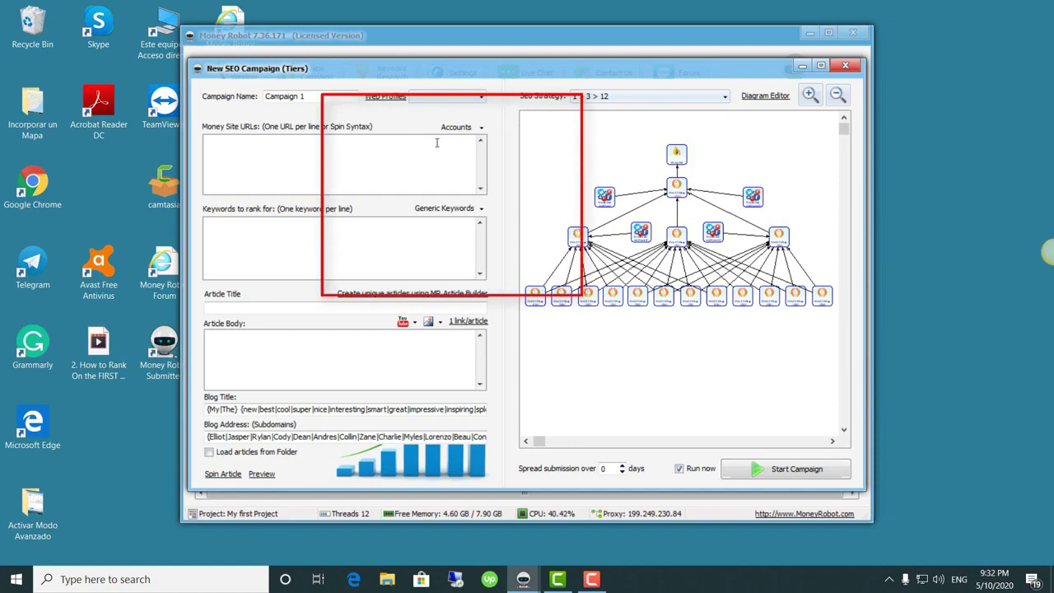
# Step: Check the account source options in the campaign's account settings and add a new category named "Dentistas Madrid"
pyautogui.click(461, 129)
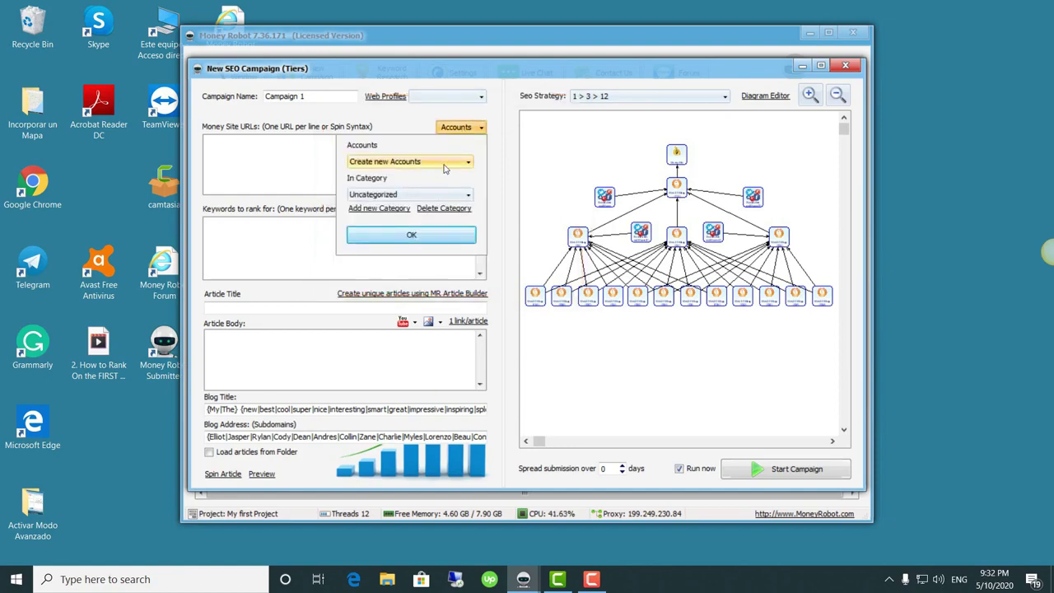
pyautogui.click(444, 162)
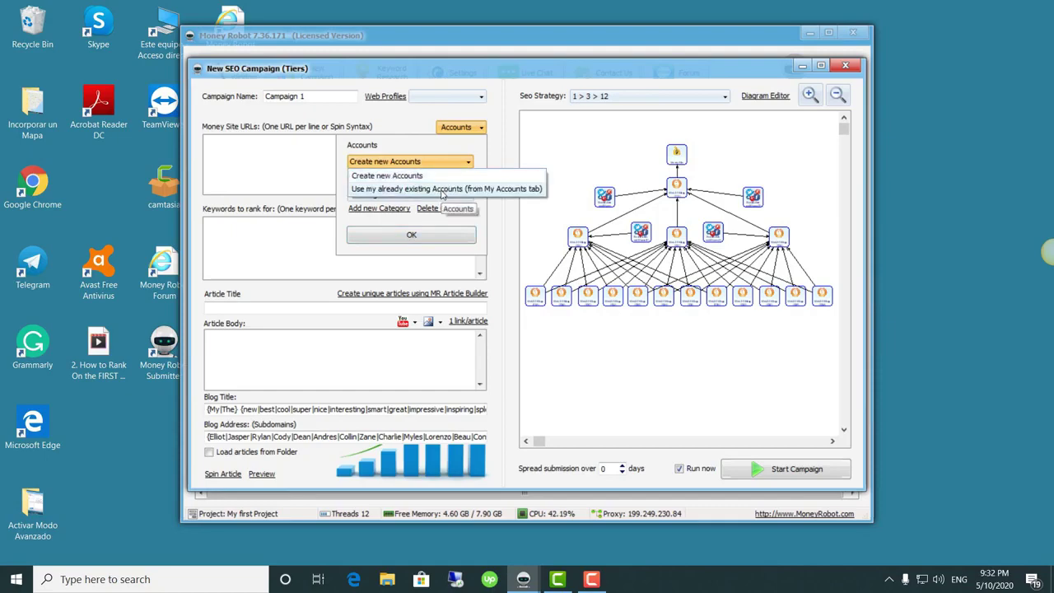
pyautogui.click(409, 159)
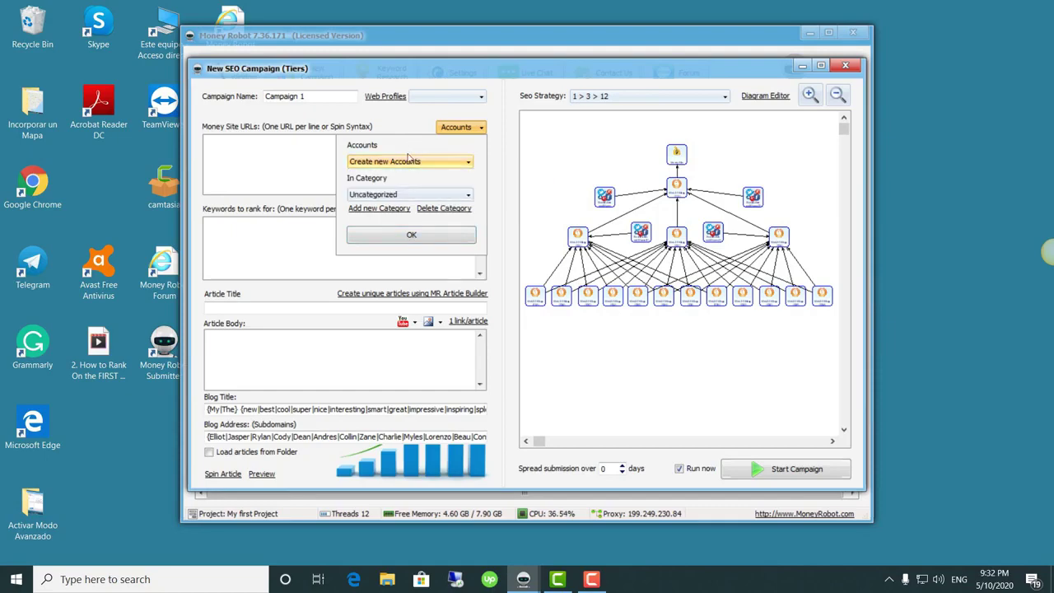
pyautogui.click(403, 210)
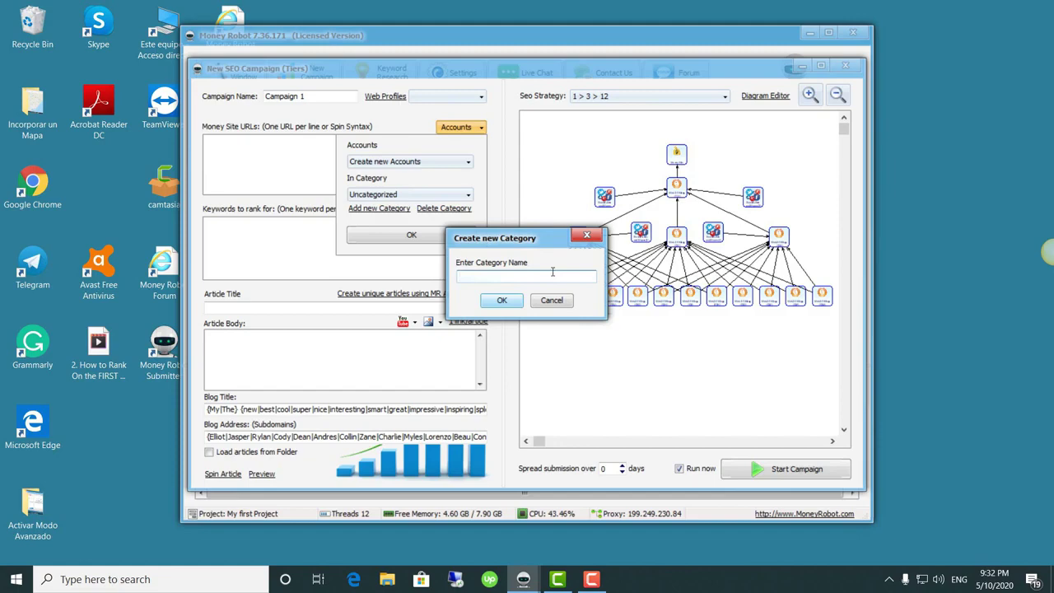
pyautogui.write('Dentista')
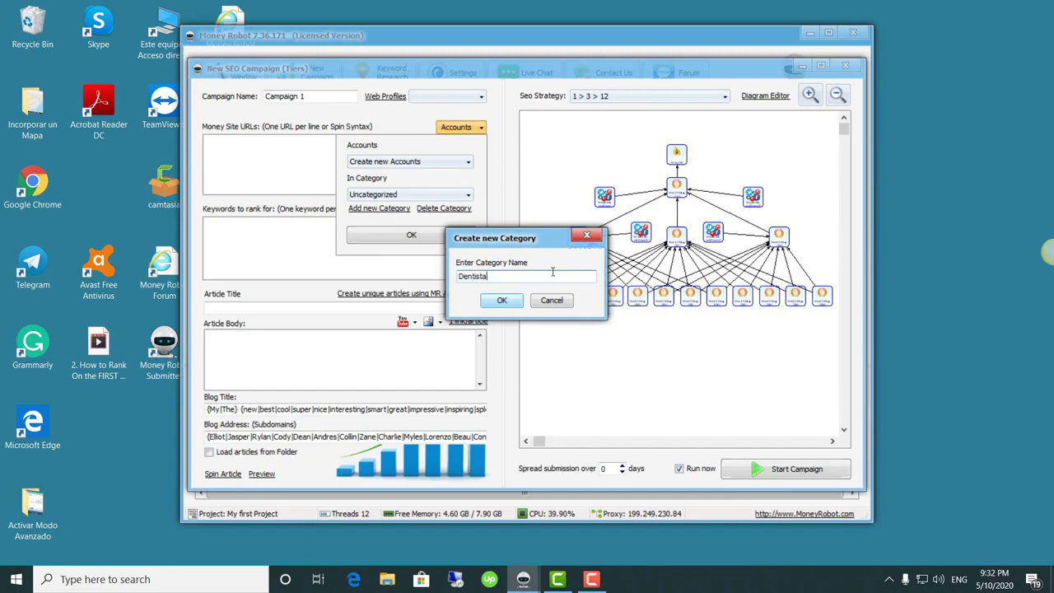
pyautogui.write('s Madrid')
pyautogui.click(501, 301)
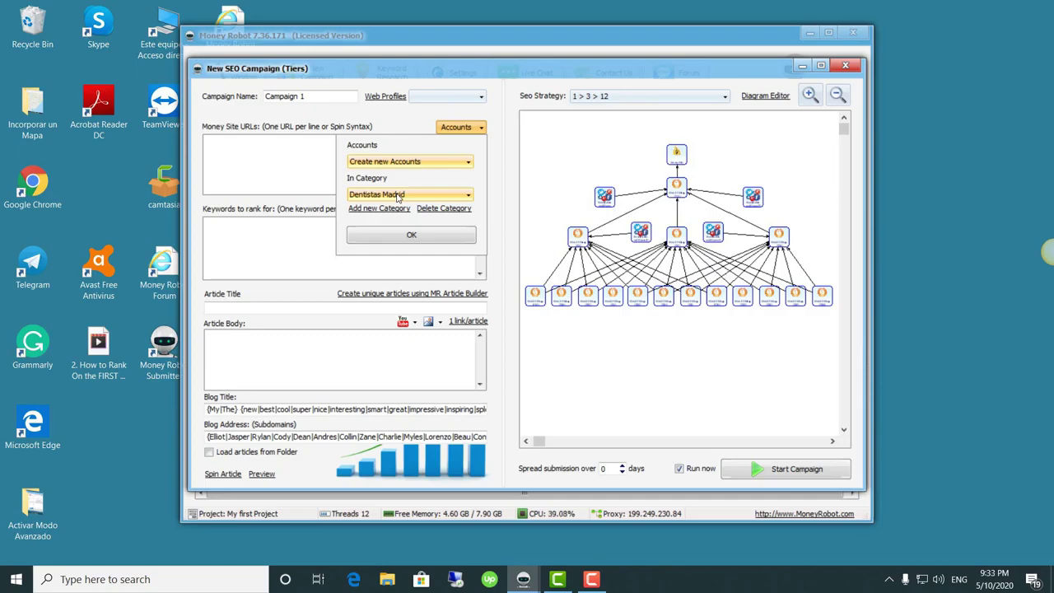
# Step: Set the campaign to use already existing accounts from the Dentistas Madrid category
pyautogui.click(462, 164)
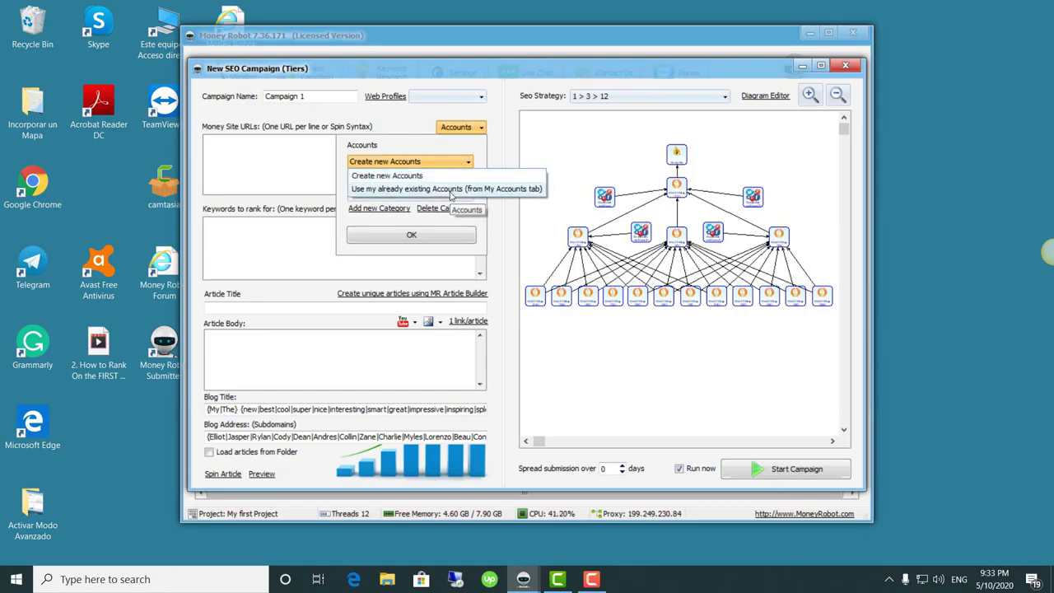
pyautogui.click(450, 190)
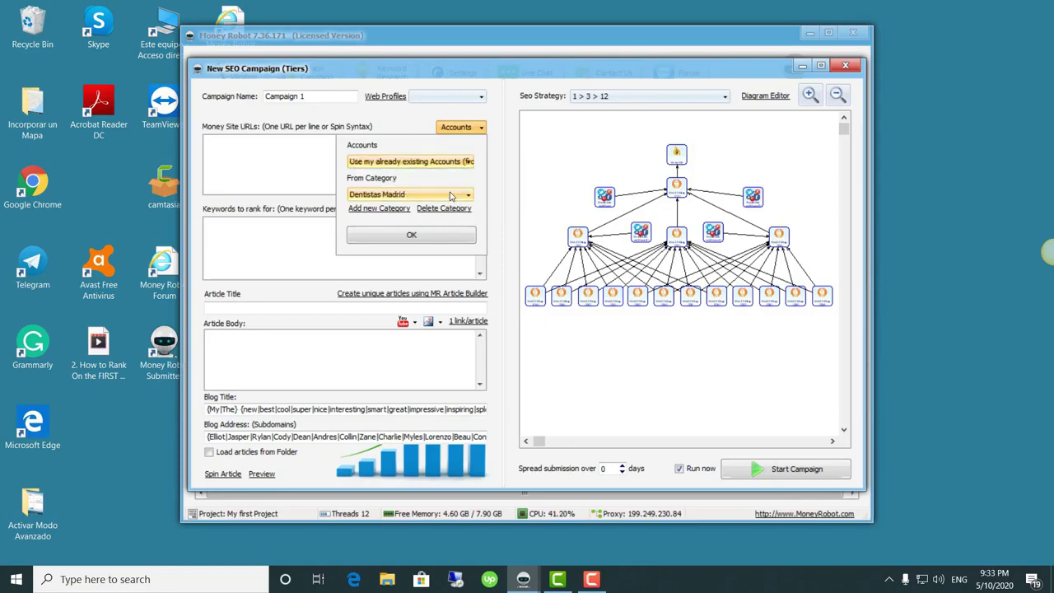
pyautogui.click(393, 240)
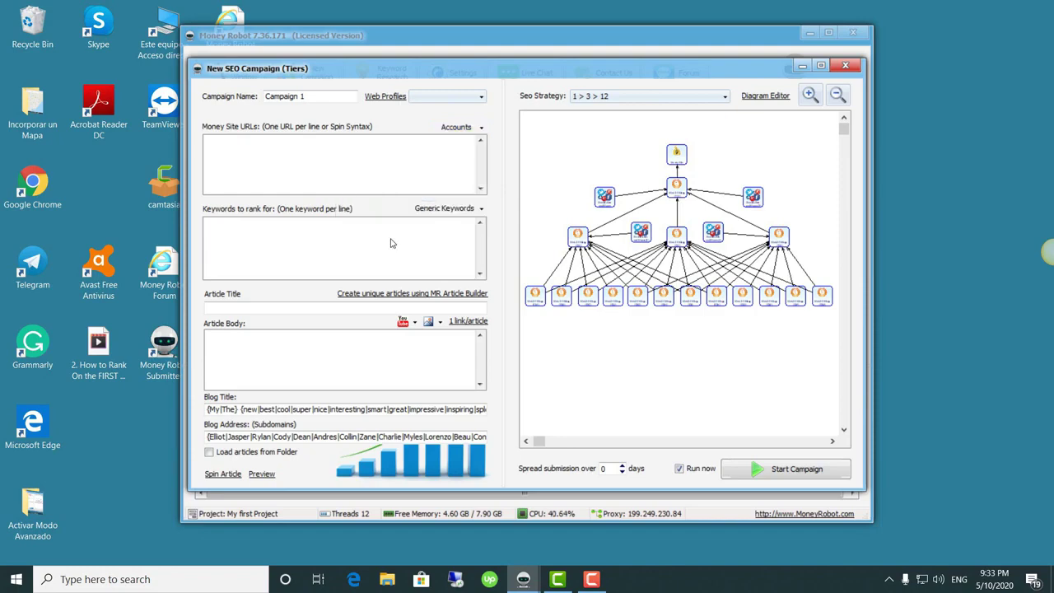
# Step: Delete the Dentistas Madrid account category and accept the campaign's account settings
pyautogui.click(480, 129)
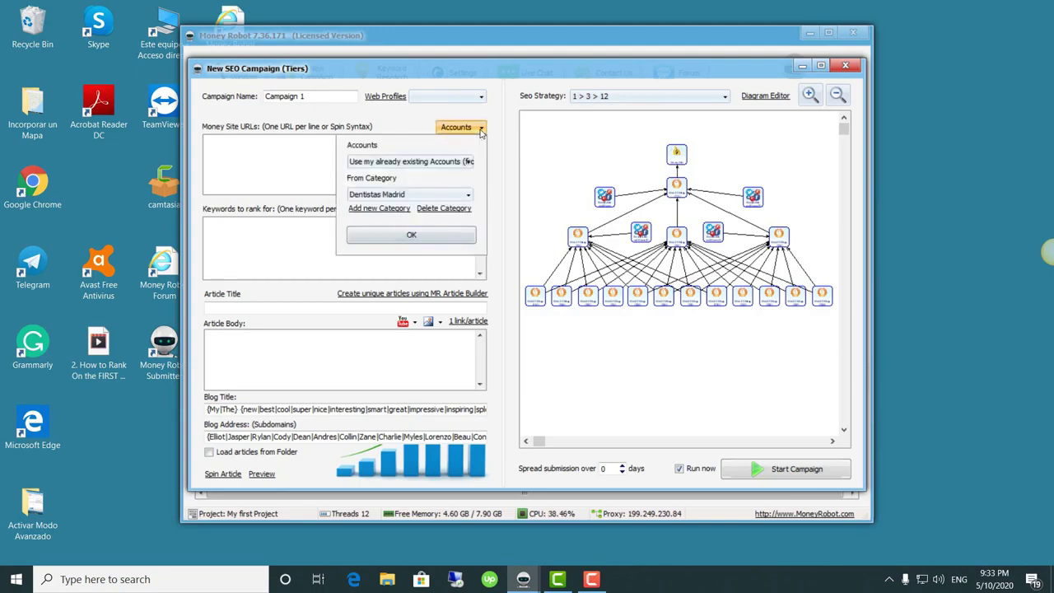
pyautogui.click(416, 195)
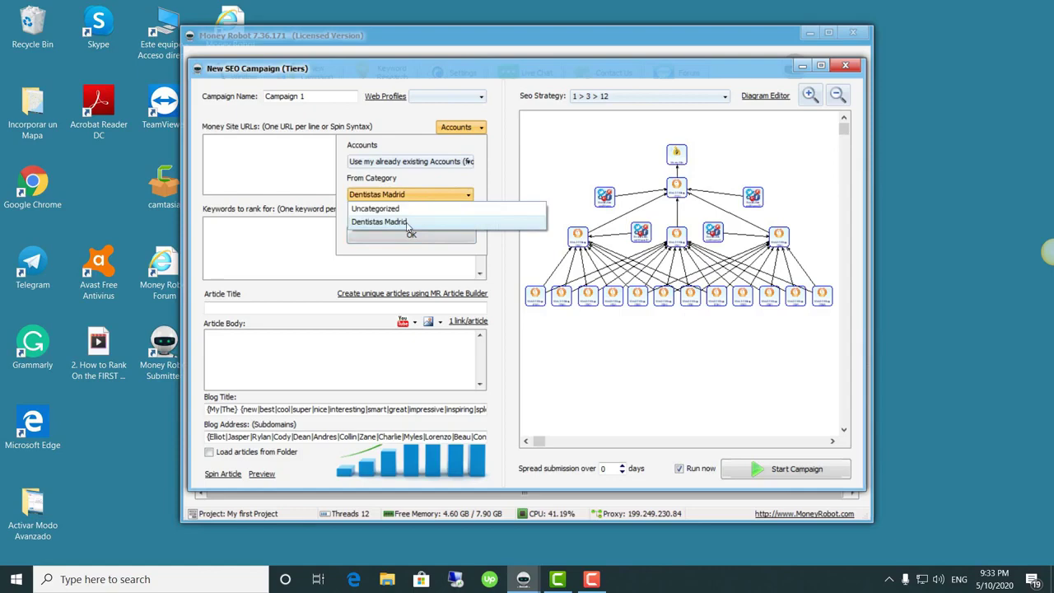
pyautogui.click(416, 221)
pyautogui.click(444, 211)
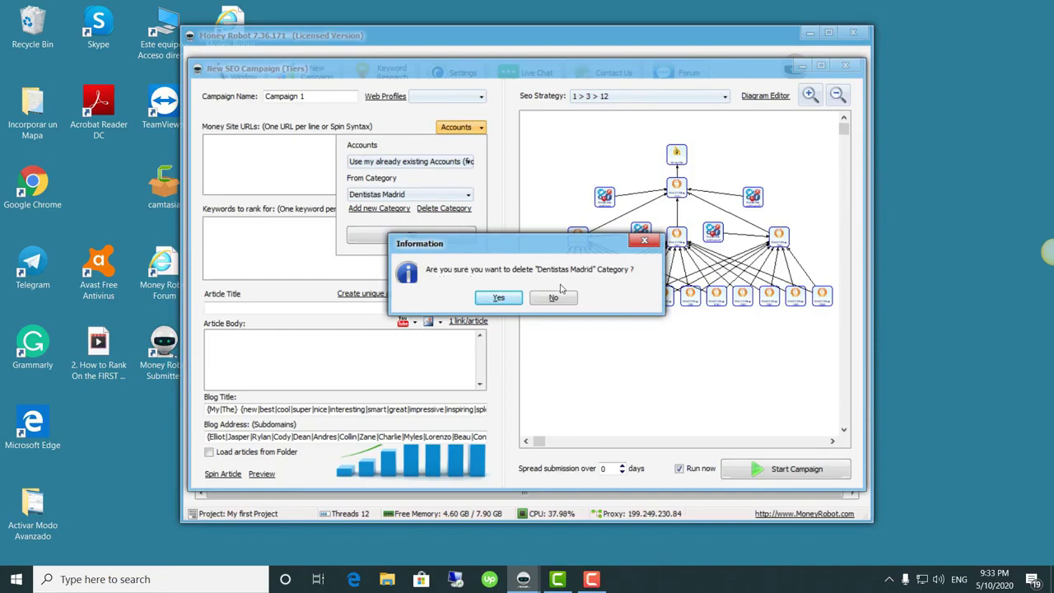
pyautogui.click(495, 301)
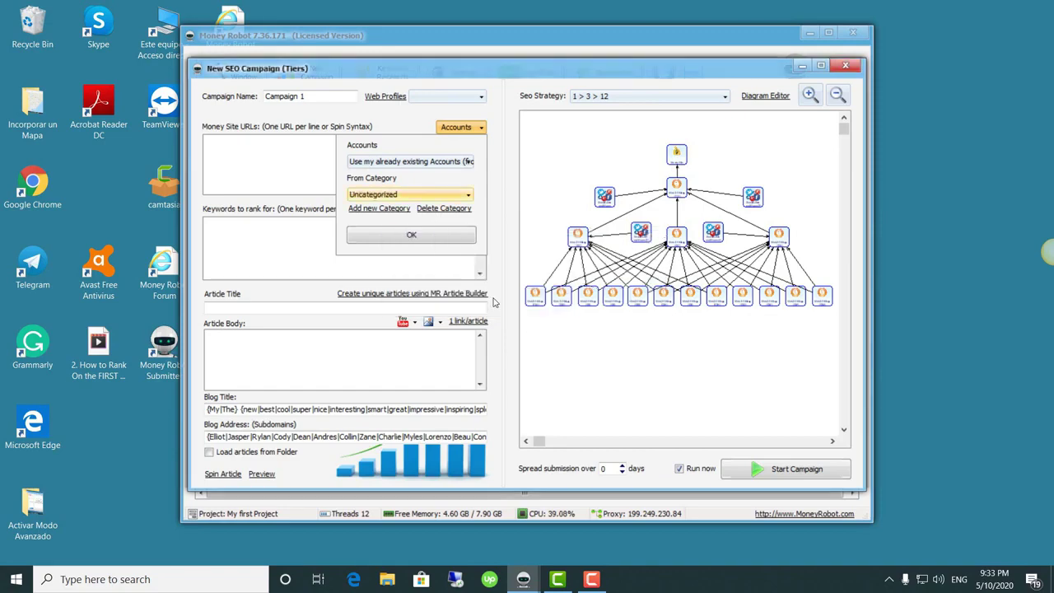
pyautogui.click(409, 235)
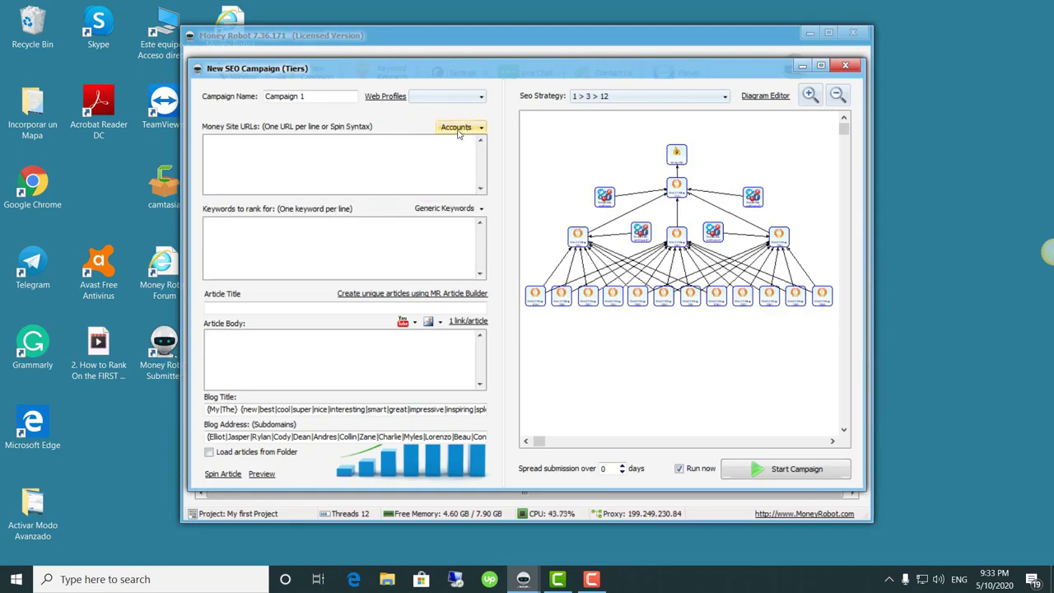
# Step: Review the categories available for existing accounts in the campaign's account settings
pyautogui.click(458, 134)
pyautogui.click(459, 198)
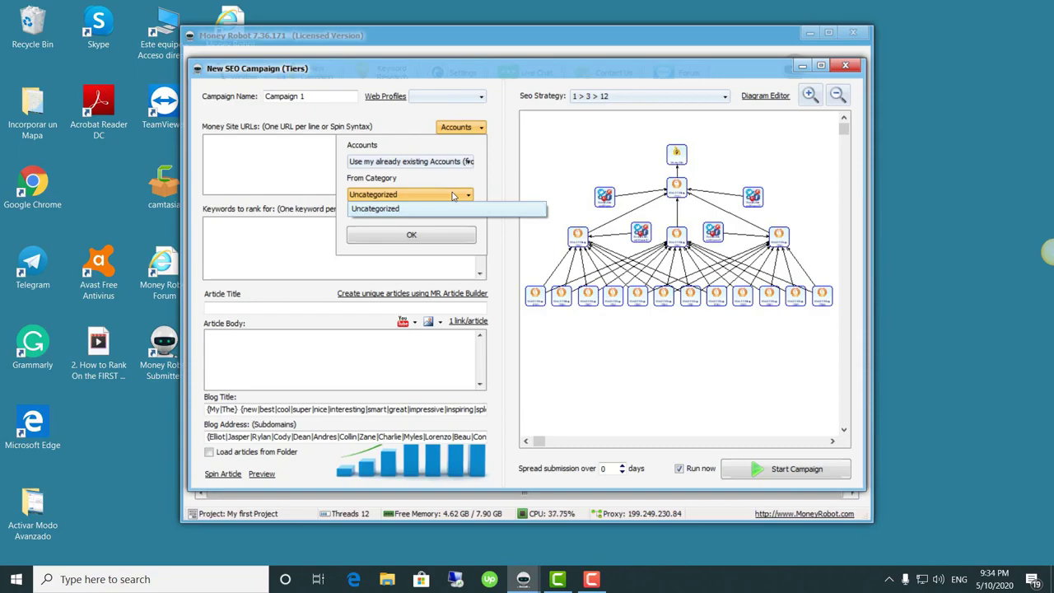
pyautogui.click(446, 237)
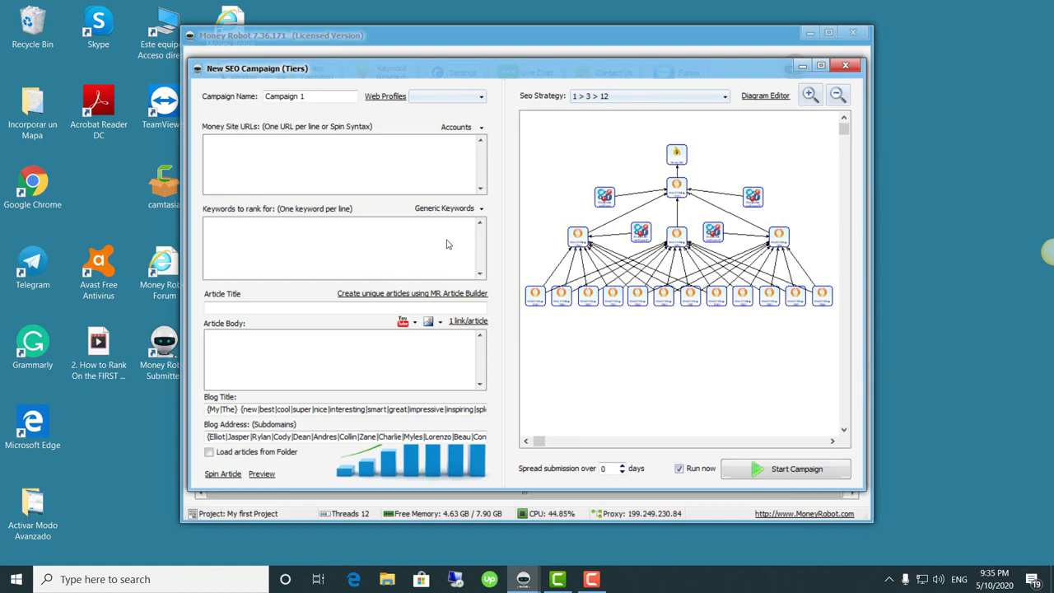
# Step: Open a blank document in Notepad for example notes
pyautogui.click(162, 581)
pyautogui.write('note')
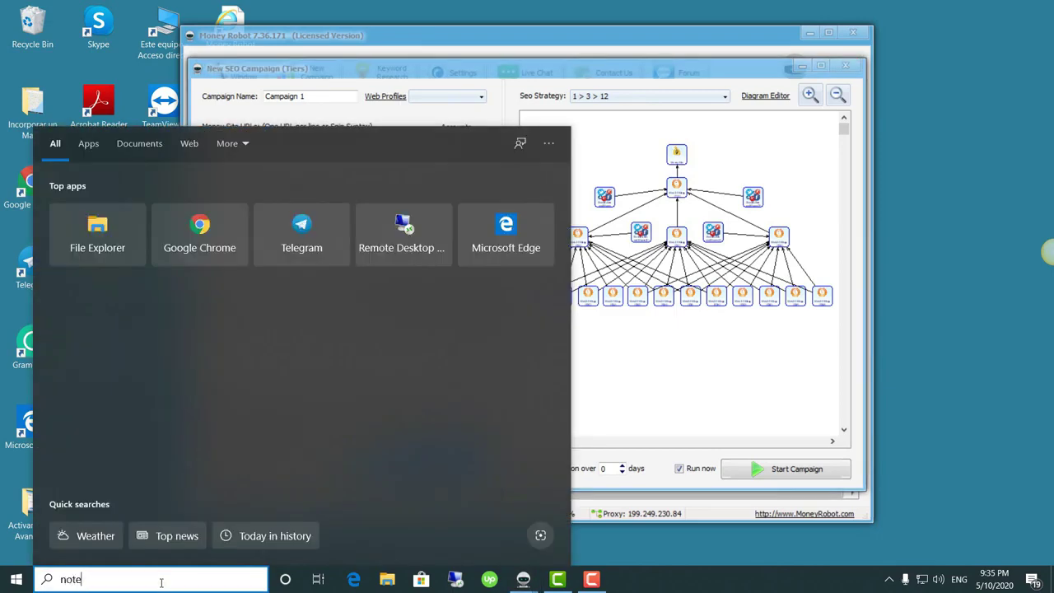
pyautogui.click(119, 198)
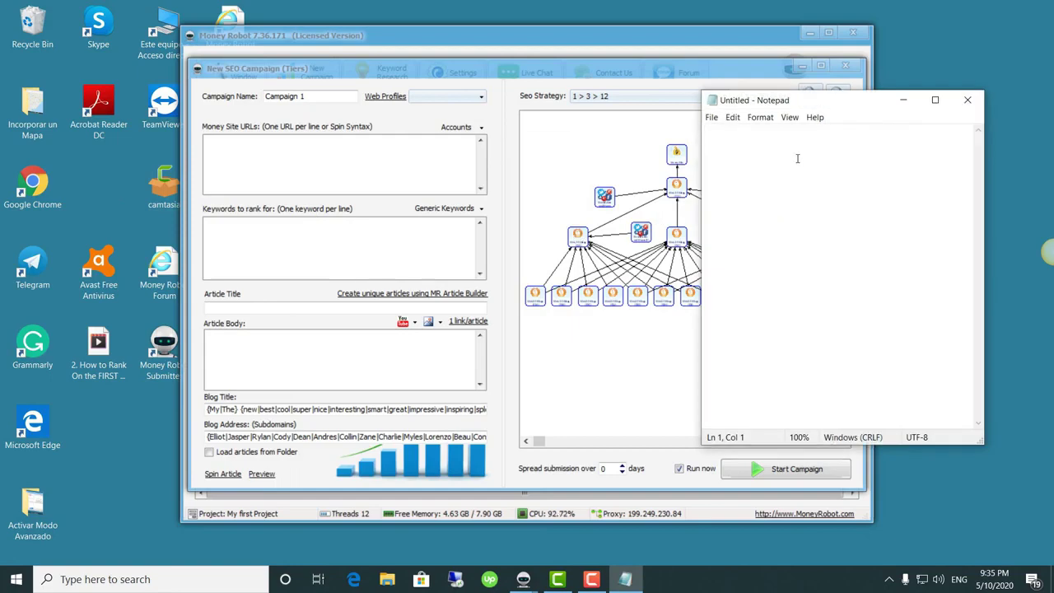
# Step: Write the dentist example on separate lines: "sitio de un dentista", "dentistas madrid", "blanquiento" and "or"
pyautogui.write('sitio de un dentista')
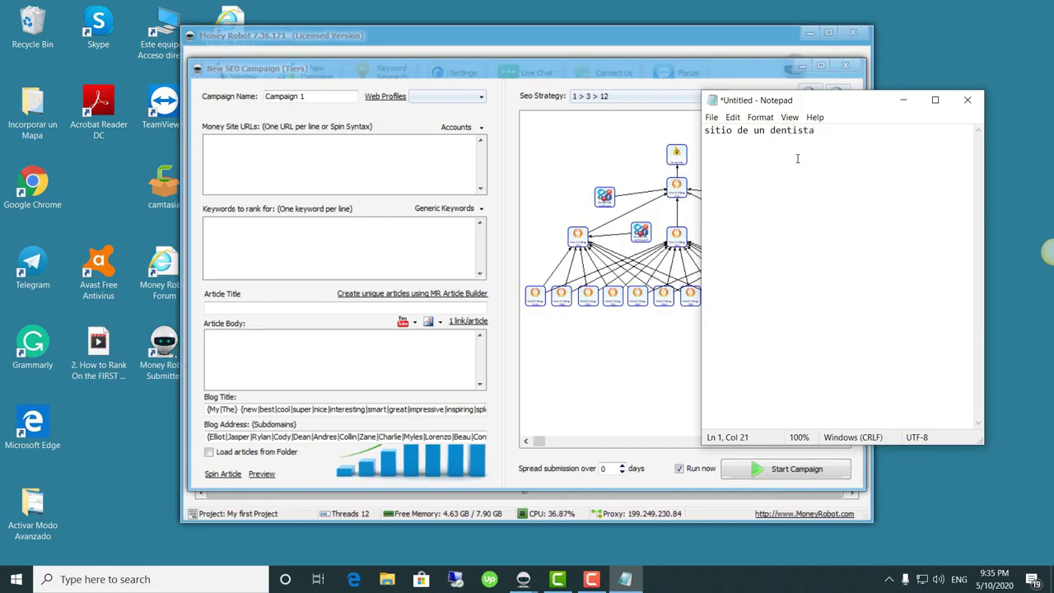
pyautogui.press('Return')
pyautogui.write('dentista')
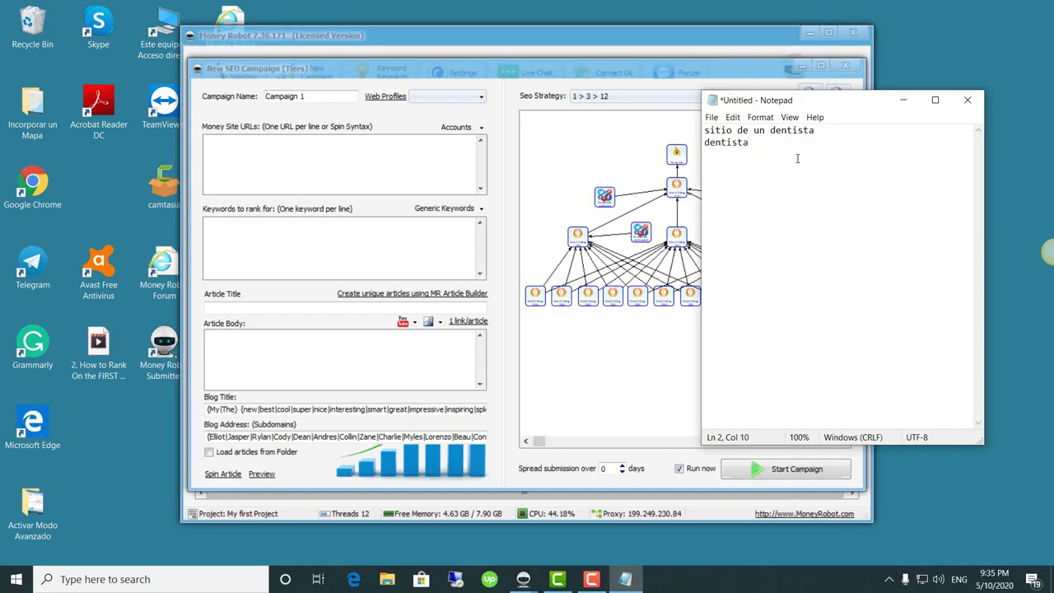
pyautogui.press('BackSpace')
pyautogui.write('s madrid')
pyautogui.press('Return')
pyautogui.write('blan')
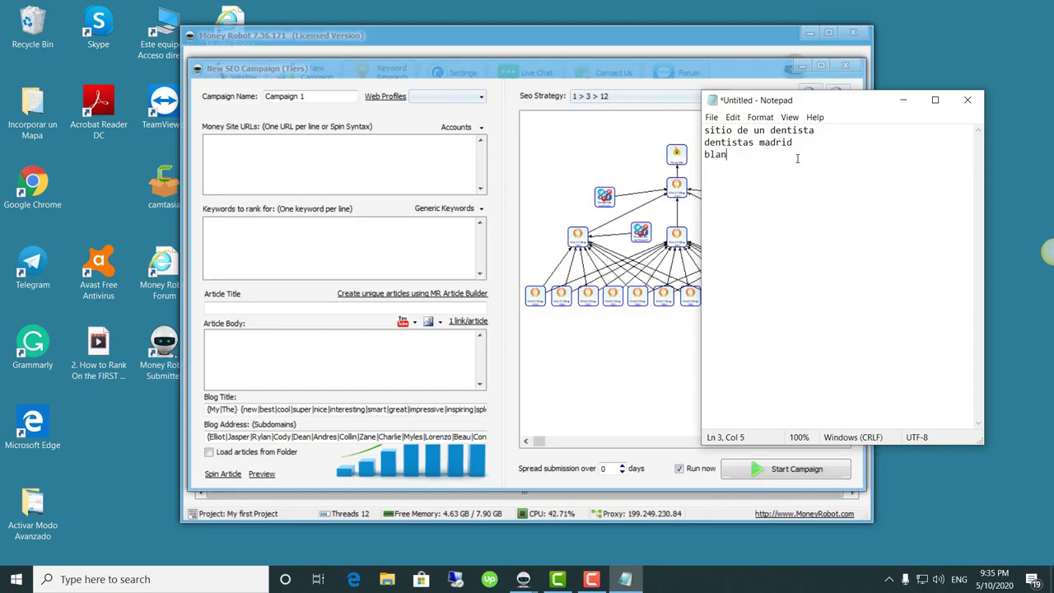
pyautogui.write('quiento')
pyautogui.press('Return')
pyautogui.write('or')
# Step: Below a blank line, add "inmobiliaria madrid", "casas en ventas madrid" and "apartamentos ventas madrid" on separate lines, and select the last two keywords
pyautogui.press('Return')
pyautogui.press('Return')
pyautogui.write('inmobiliaria madr')
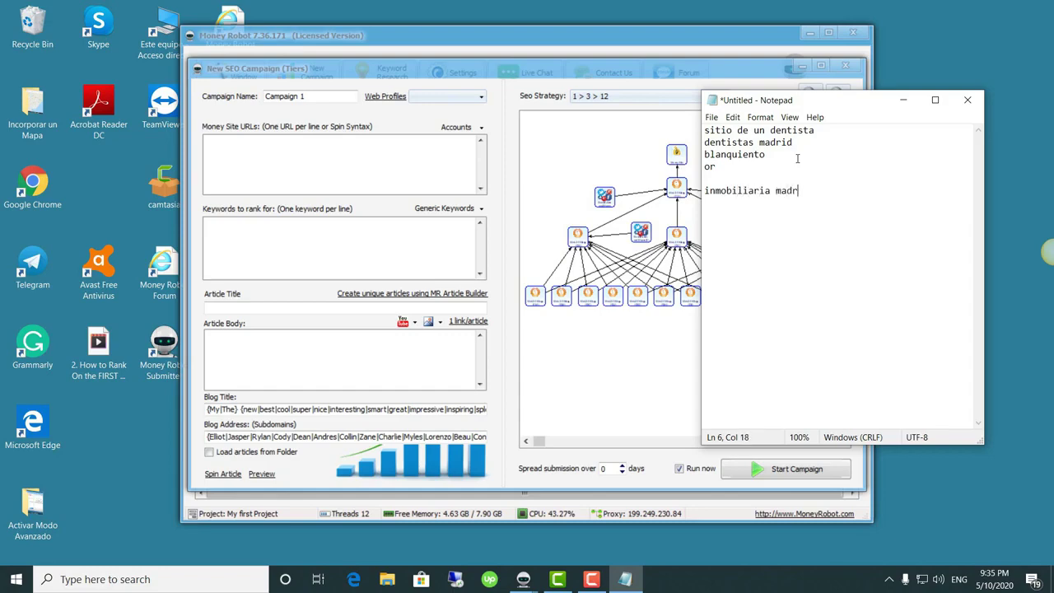
pyautogui.write('id')
pyautogui.press('Return')
pyautogui.write('casas en ventas madrid')
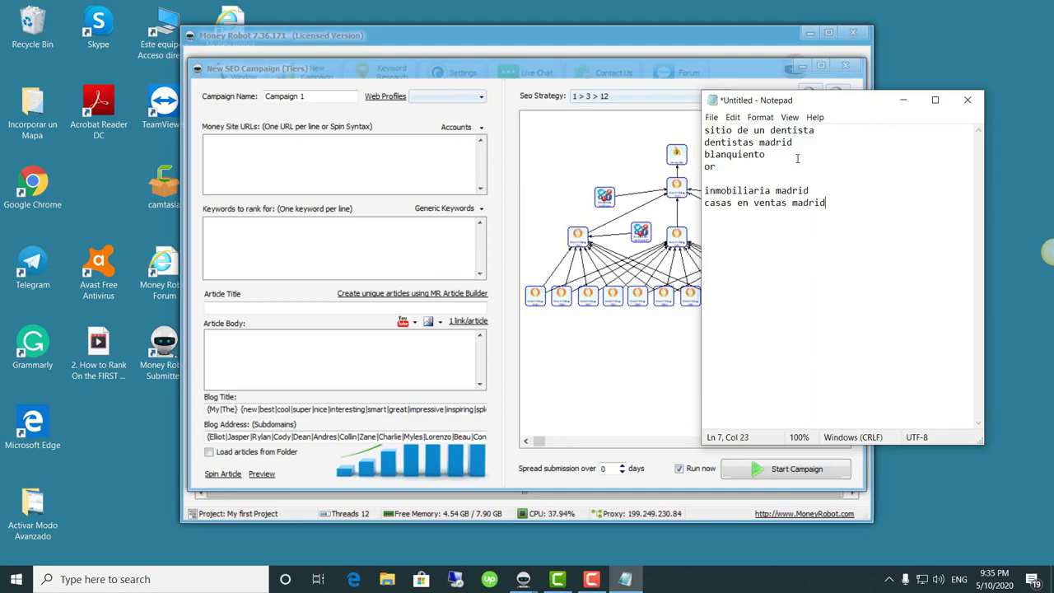
pyautogui.press('Return')
pyautogui.write('apartamentos venta')
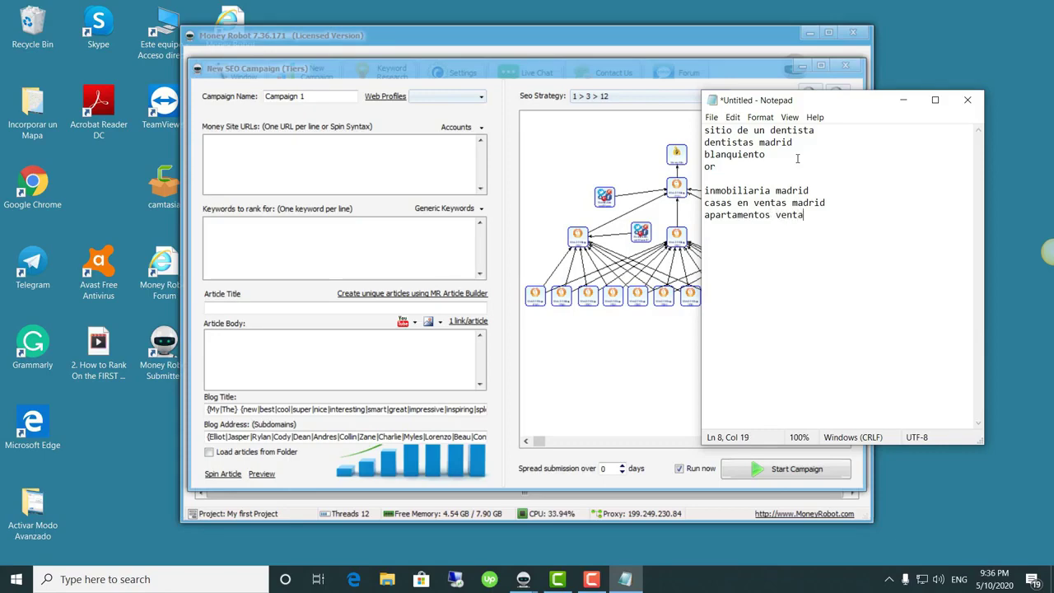
pyautogui.write('s madrid')
pyautogui.press('Return')
pyautogui.moveTo(808, 191); pyautogui.dragTo(853, 219)
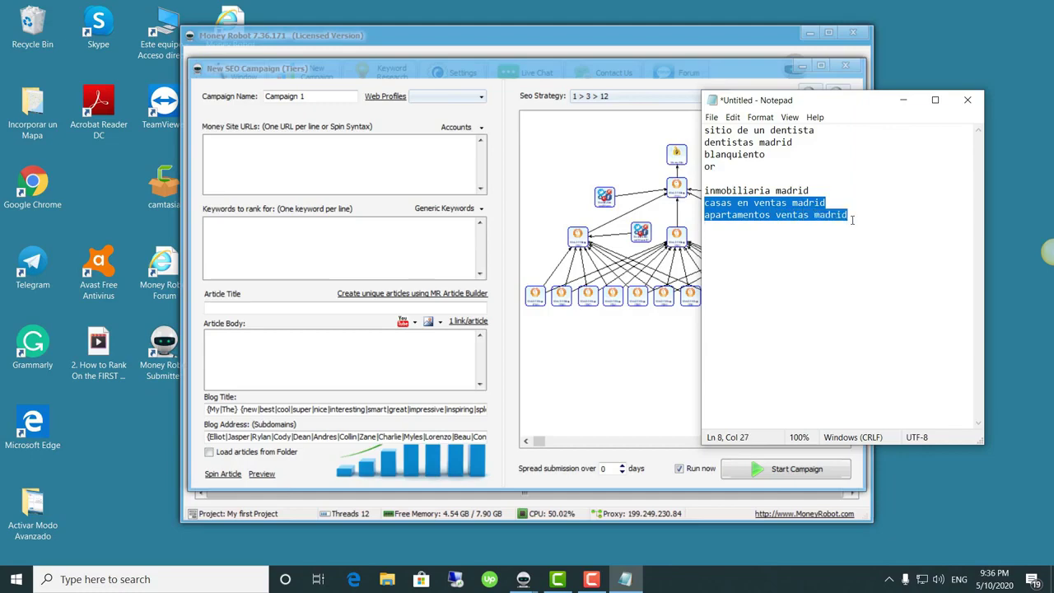